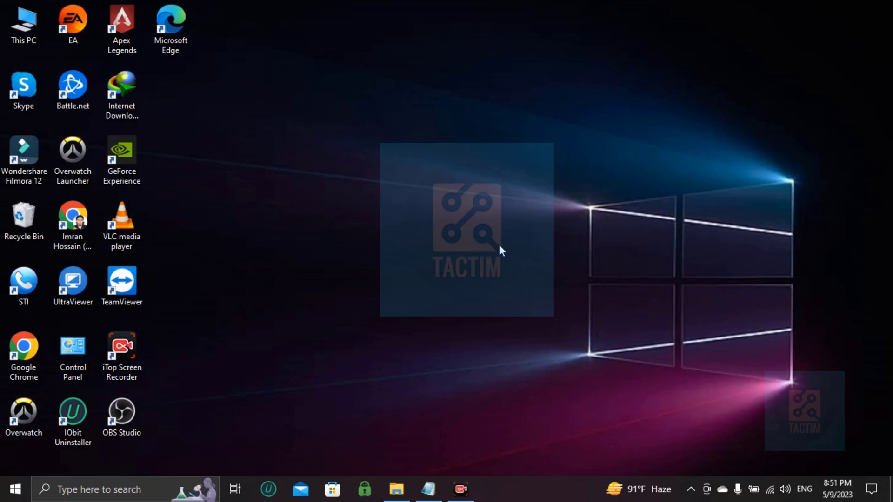
# Launch Chrome and load the canva.com home page from the address bar.
pyautogui.doubleClick(68, 230)
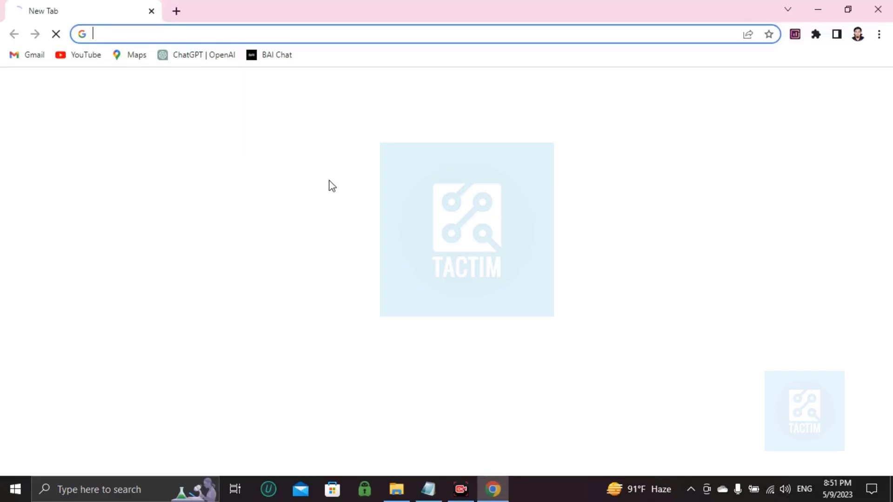
pyautogui.write('canva')
pyautogui.press('Return')
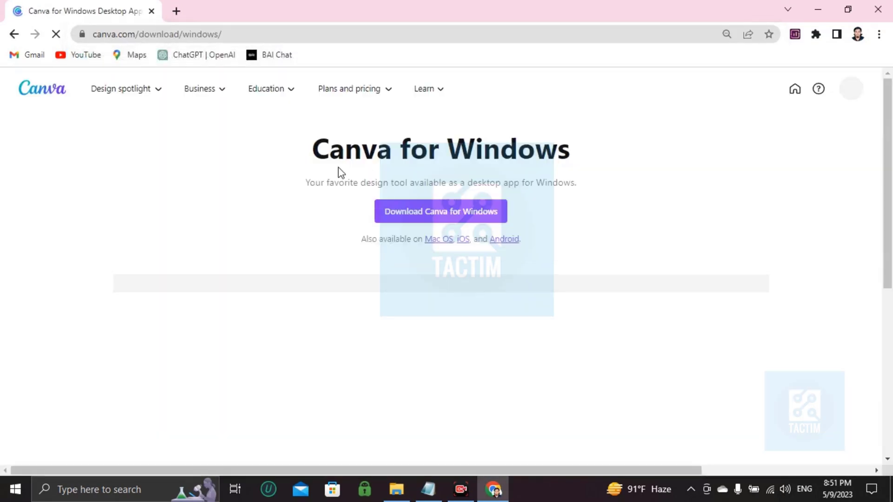
pyautogui.click(28, 88)
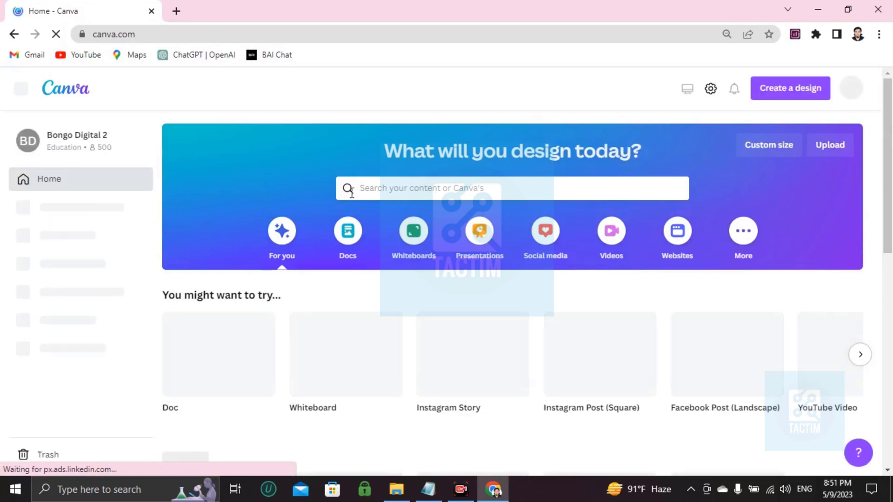
# Search Canva templates for 'feedback form' and browse the 18,673 results.
pyautogui.click(387, 187)
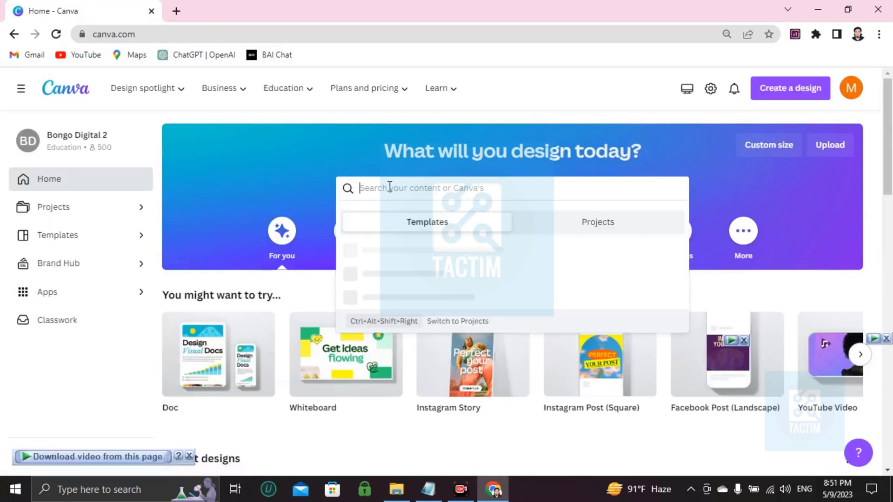
pyautogui.write('feedback')
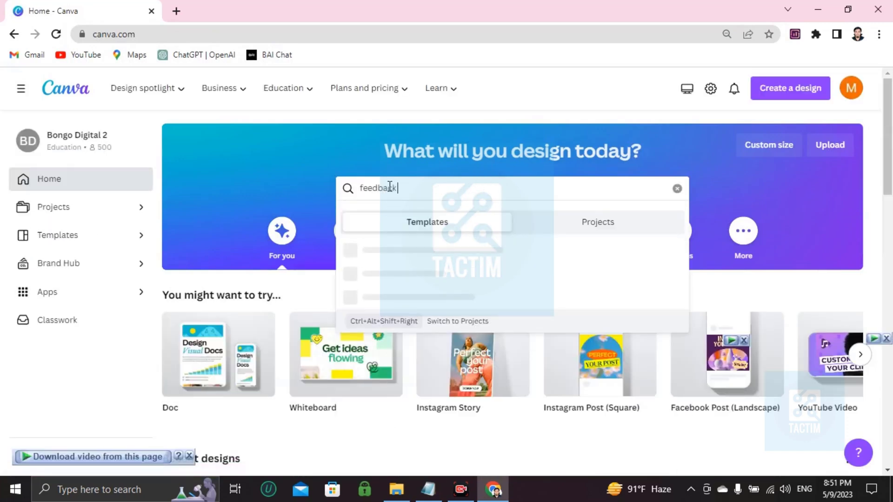
pyautogui.write(' form')
pyautogui.press('Return')
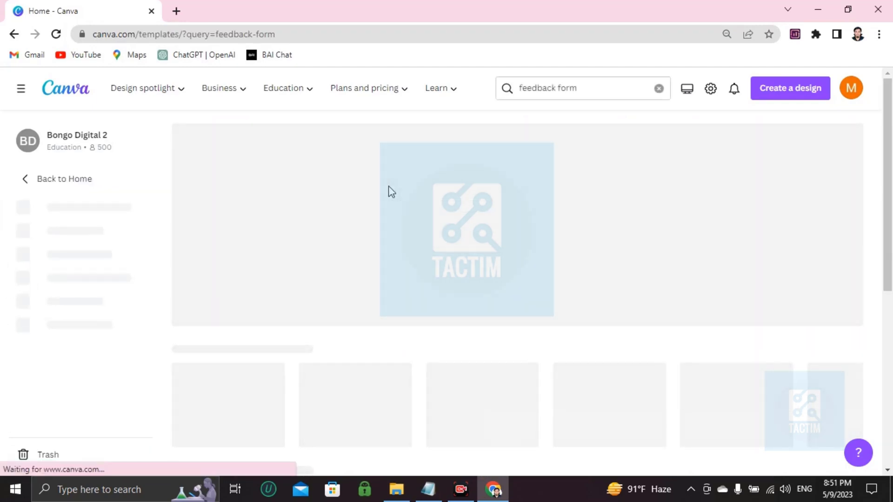
pyautogui.scroll(-3, 460, 160)
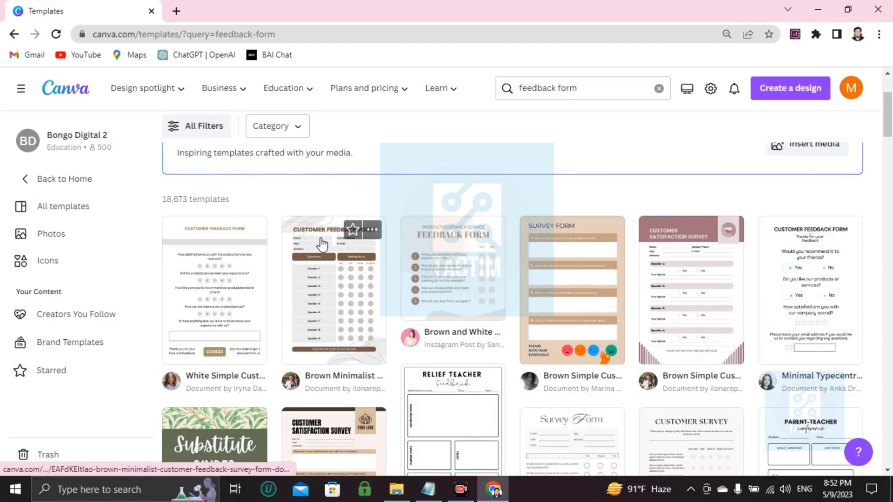
pyautogui.scroll(-3, 322, 244)
pyautogui.scroll(3, 405, 191)
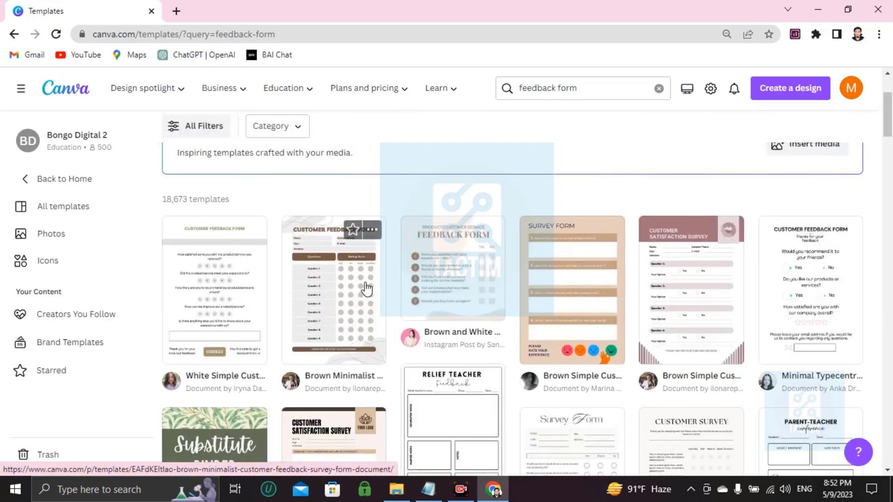
pyautogui.scroll(-2, 428, 285)
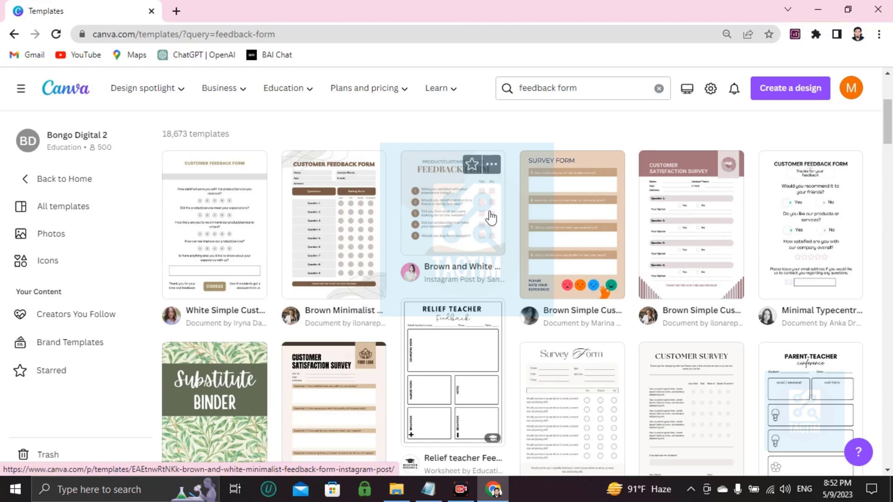
# Open the Brown and White Minimalist Feedback Form Instagram Post template for customizing.
pyautogui.click(491, 217)
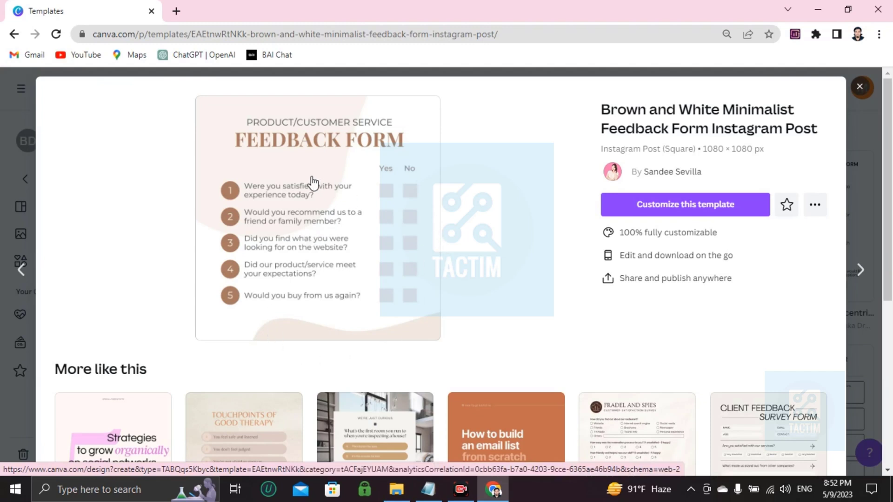
pyautogui.click(642, 212)
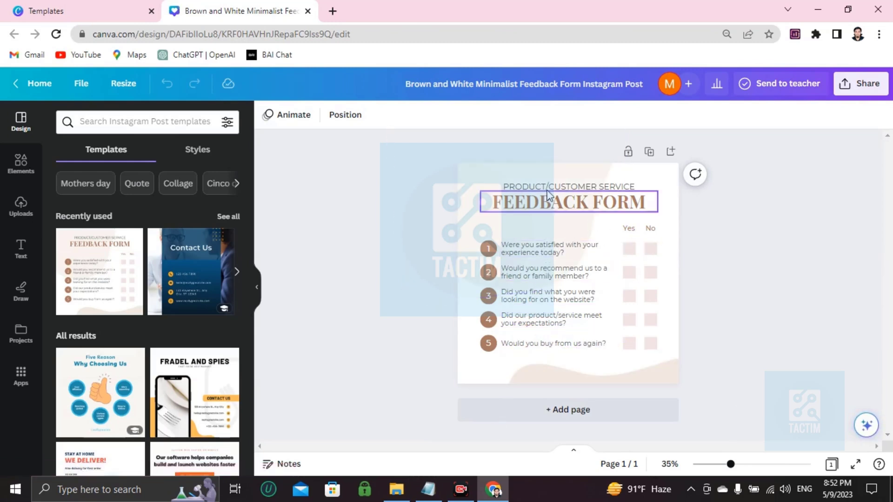
pyautogui.click(667, 194)
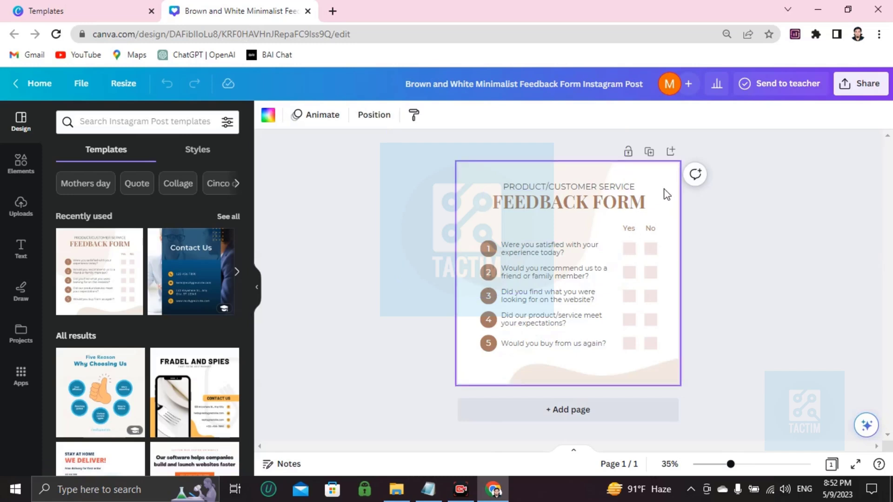
pyautogui.scroll(5, 532, 225)
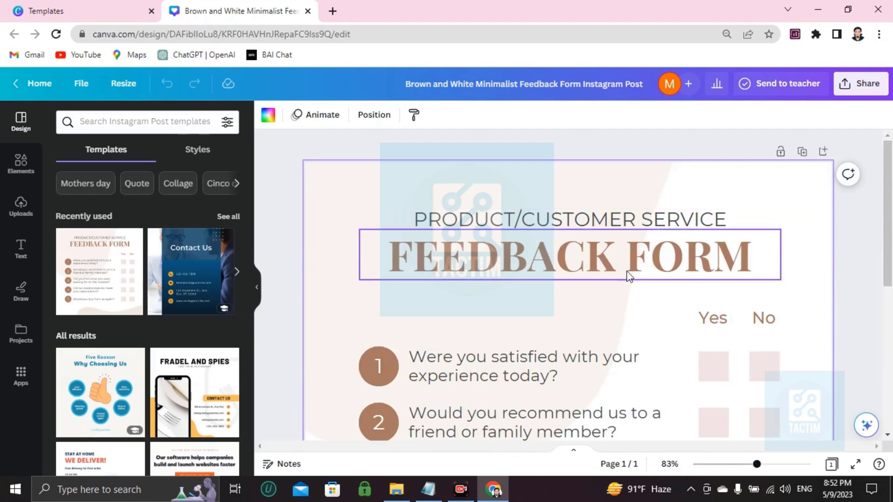
pyautogui.scroll(-4, 630, 277)
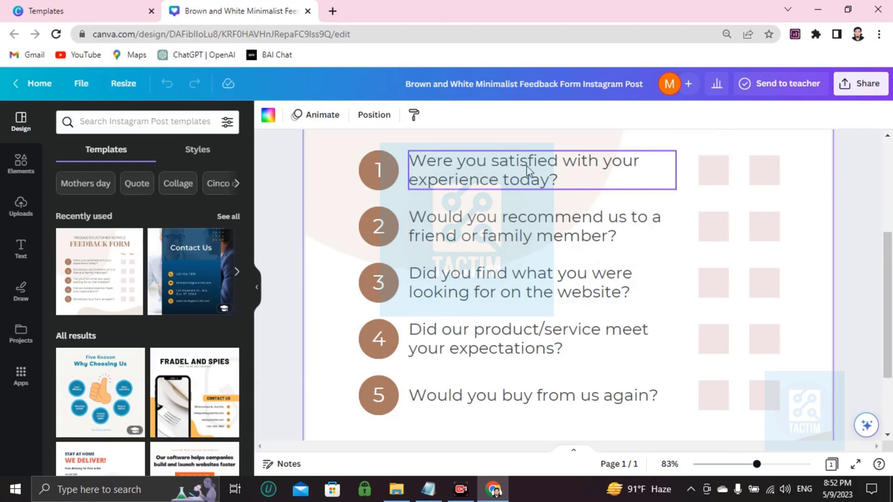
# Replace question 1's wording with the text 'sjoncakdnwqkldnqwkldnk'.
pyautogui.click(584, 185)
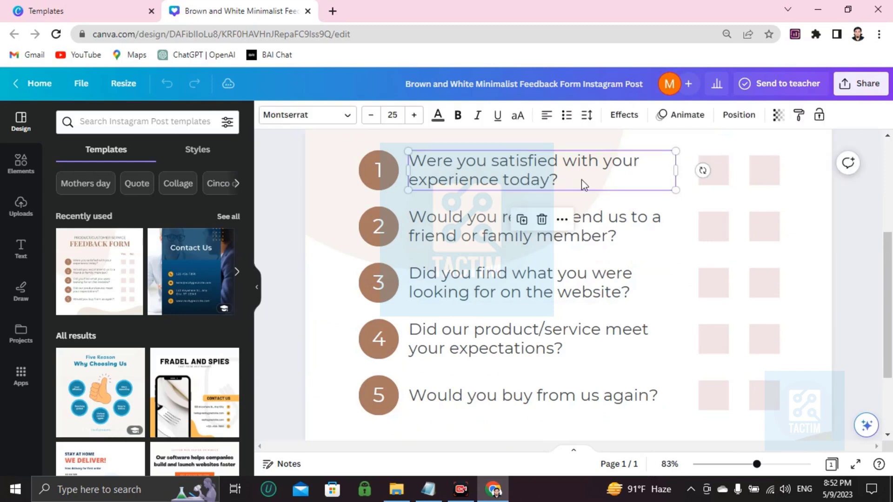
pyautogui.doubleClick(554, 179)
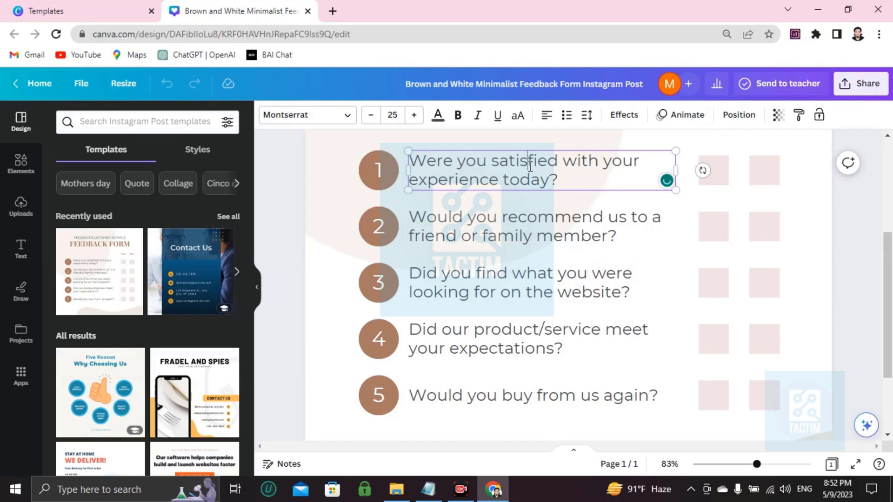
pyautogui.tripleClick(530, 164)
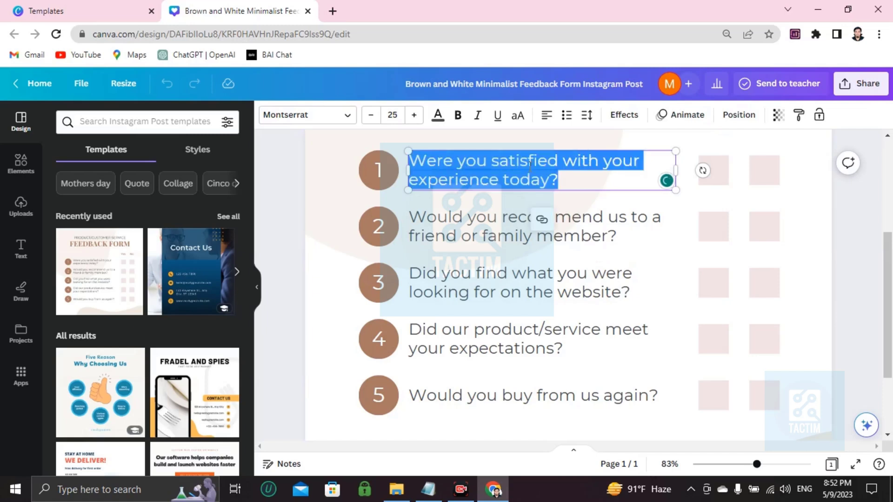
pyautogui.press('BackSpace')
pyautogui.write('sjoncakdnwqkldnqwkldnk ?')
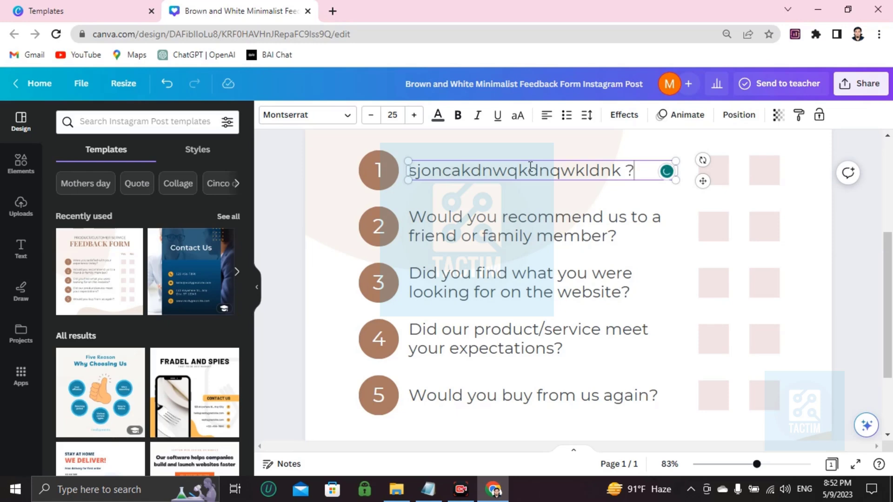
# Review the edited form and select the second question's text box.
pyautogui.scroll(3, 619, 225)
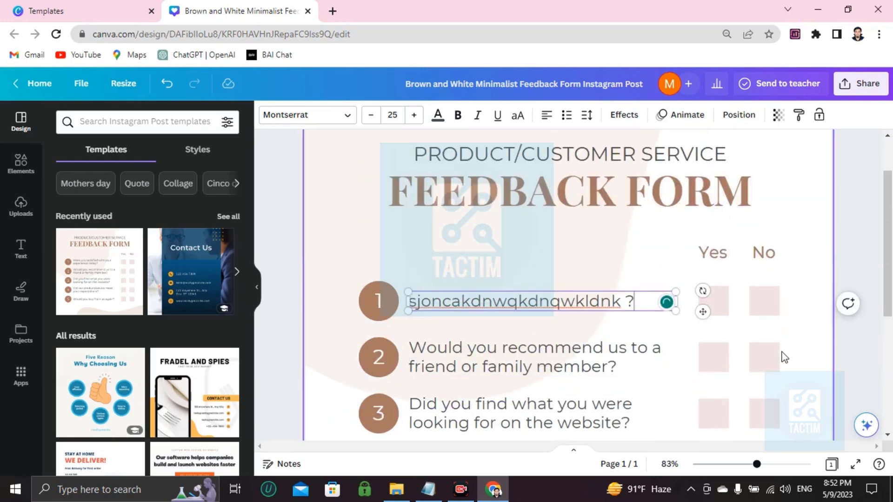
pyautogui.scroll(-3, 508, 321)
pyautogui.scroll(3, 507, 321)
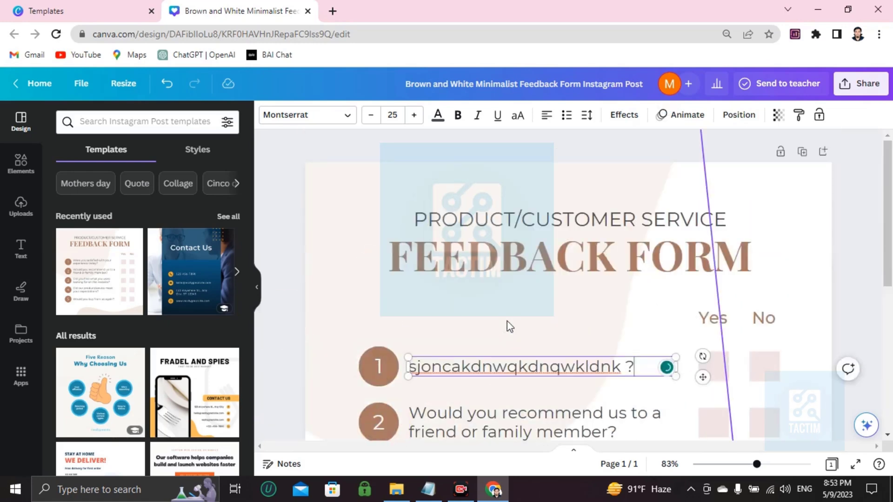
pyautogui.scroll(-3, 507, 321)
pyautogui.scroll(3, 507, 321)
pyautogui.scroll(-5, 620, 349)
pyautogui.scroll(3, 689, 253)
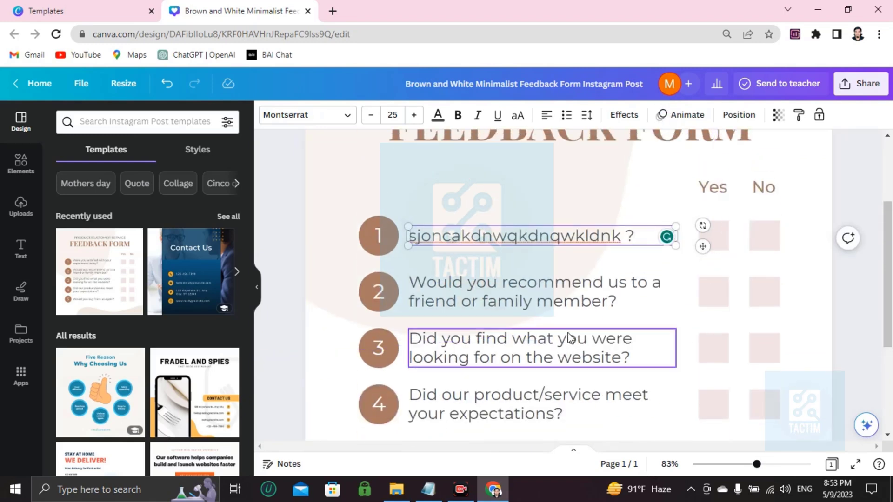
pyautogui.scroll(3, 570, 338)
pyautogui.scroll(-5, 570, 339)
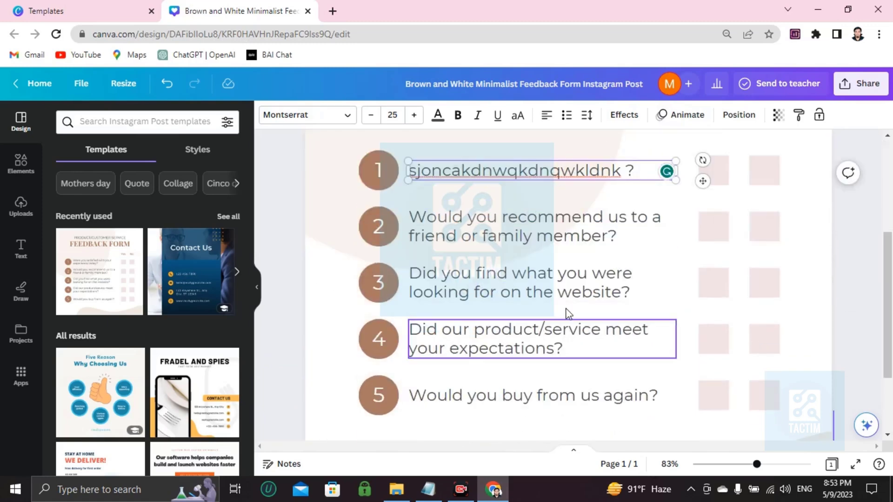
pyautogui.click(569, 231)
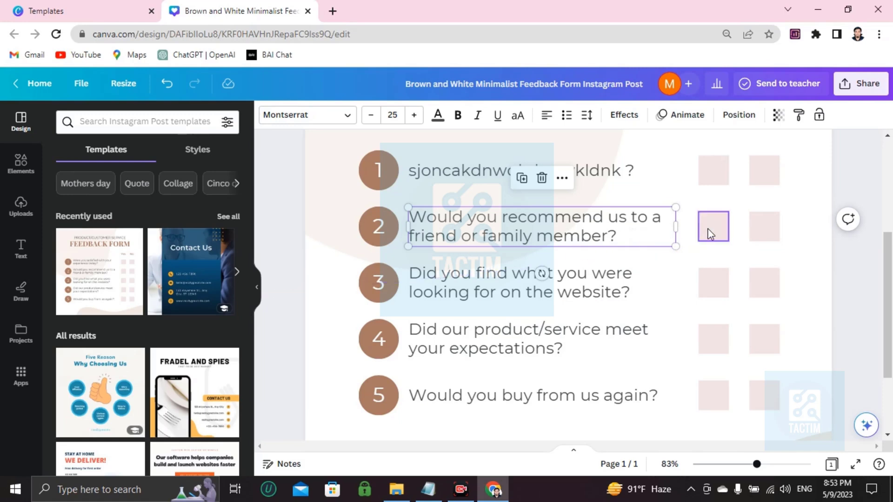
pyautogui.scroll(3, 702, 233)
pyautogui.scroll(-3, 701, 358)
# Search the Elements library for 'tik' and add the green tick graphic.
pyautogui.click(22, 164)
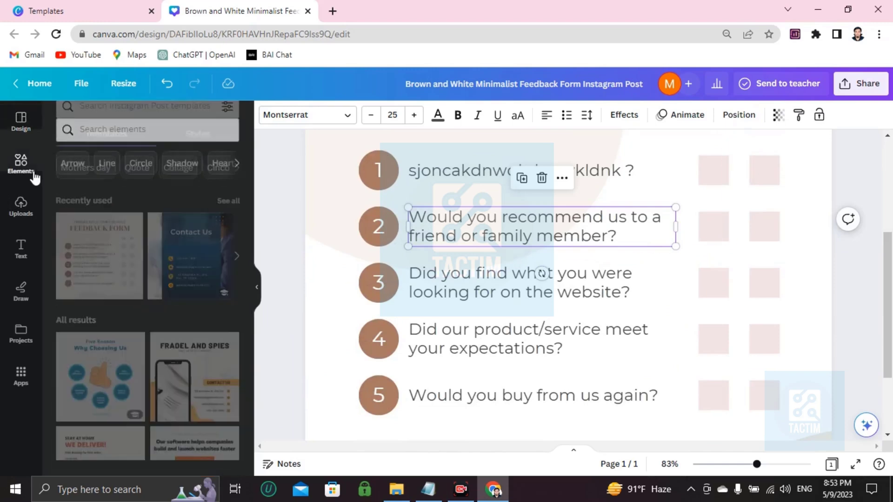
pyautogui.click(114, 121)
pyautogui.write('tik')
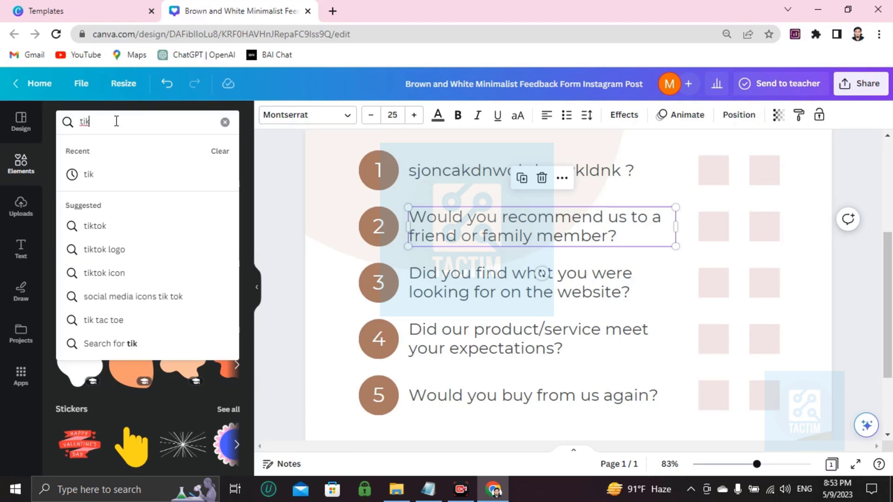
pyautogui.press('Return')
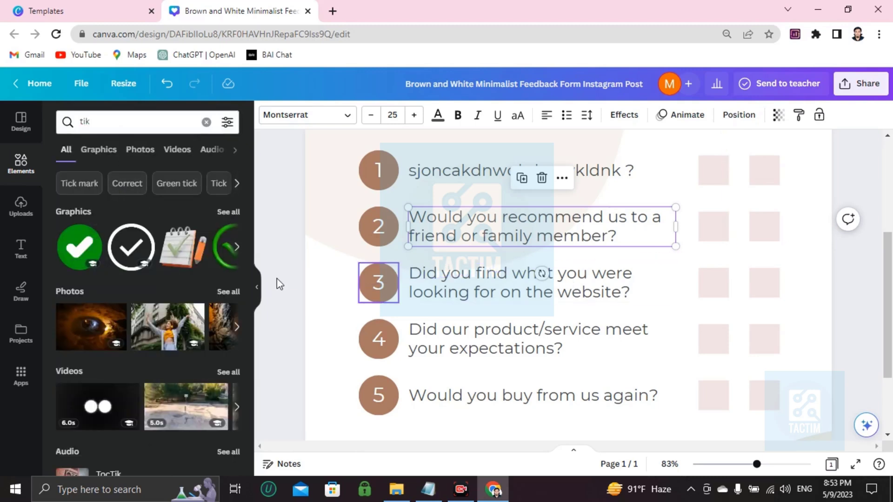
pyautogui.click(80, 252)
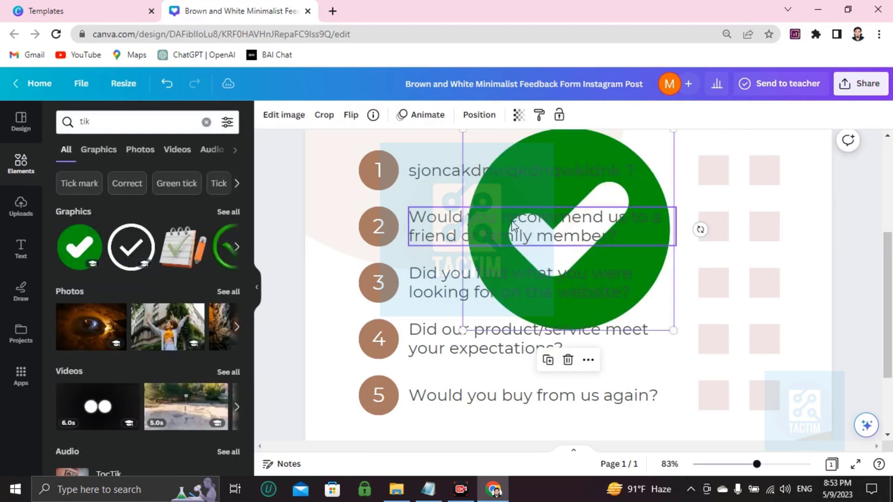
# Shrink the green tick to checkbox size and place it in question 2's Yes box.
pyautogui.scroll(-1, 477, 169)
pyautogui.scroll(1, 477, 170)
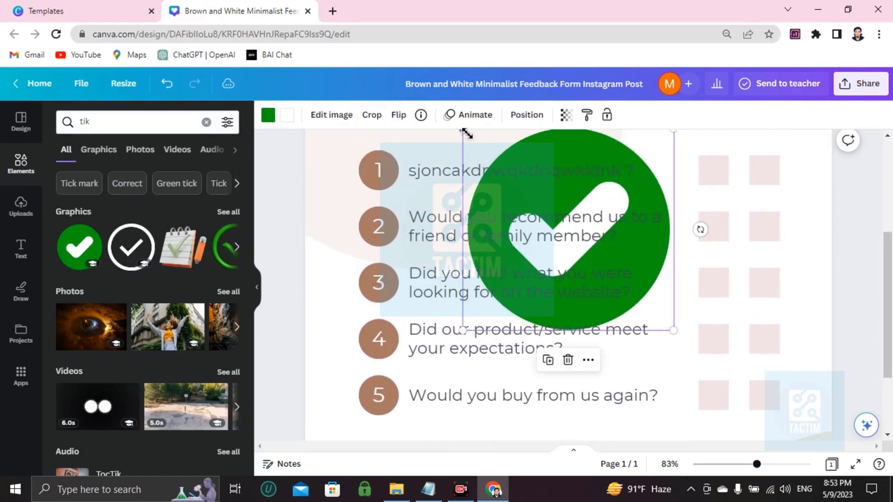
pyautogui.moveTo(467, 134); pyautogui.dragTo(696, 208)
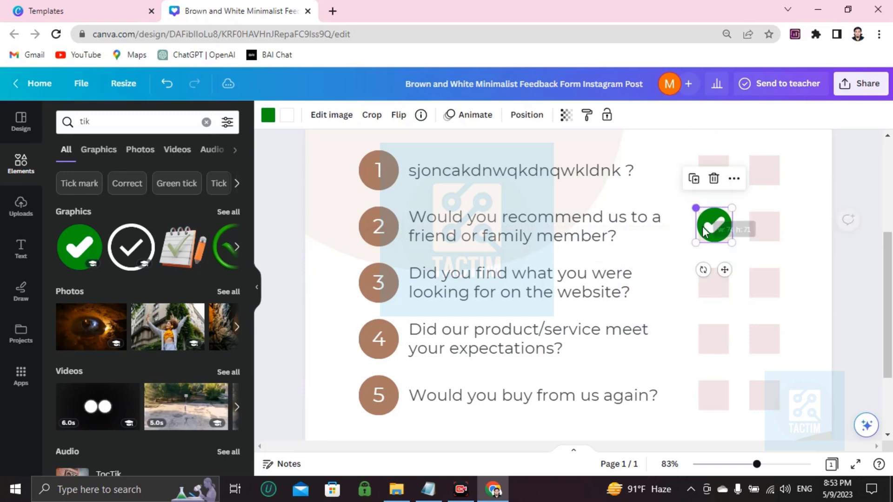
pyautogui.scroll(1, 604, 347)
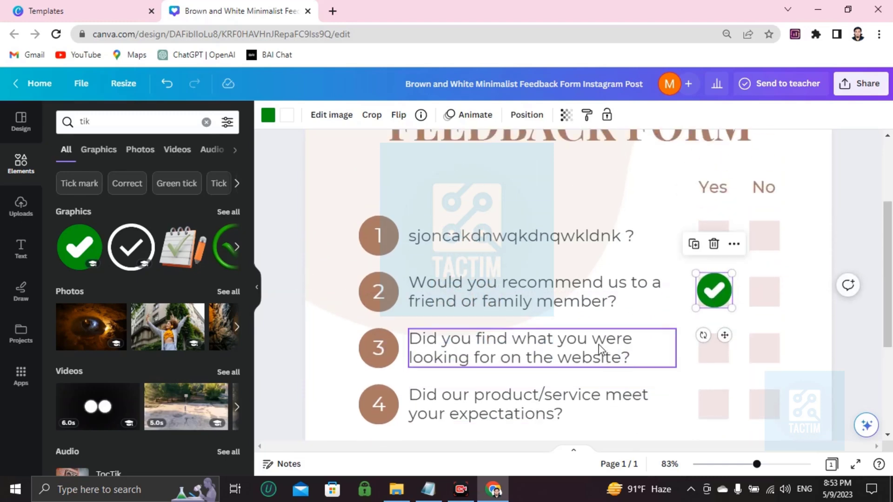
pyautogui.scroll(-2, 596, 346)
pyautogui.scroll(2, 589, 307)
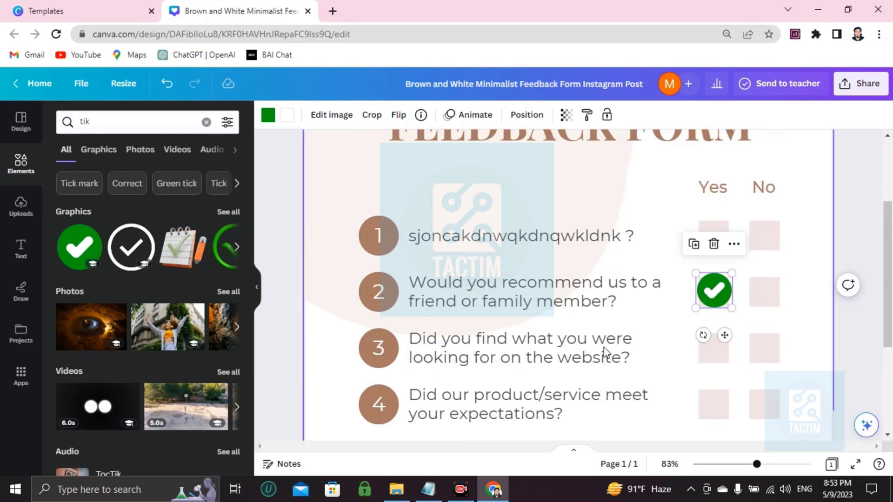
# Add another green tick and drag it into question 3's No box.
pyautogui.click(89, 257)
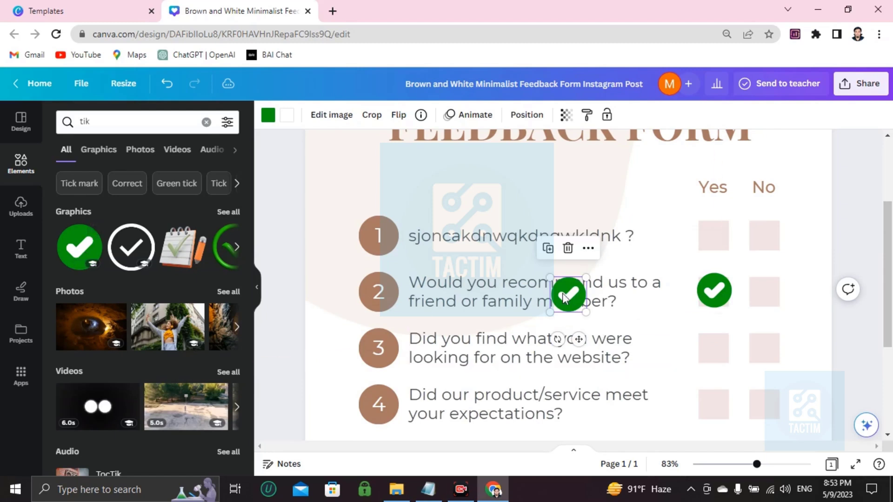
pyautogui.moveTo(568, 294); pyautogui.dragTo(761, 347)
pyautogui.scroll(-4, 558, 302)
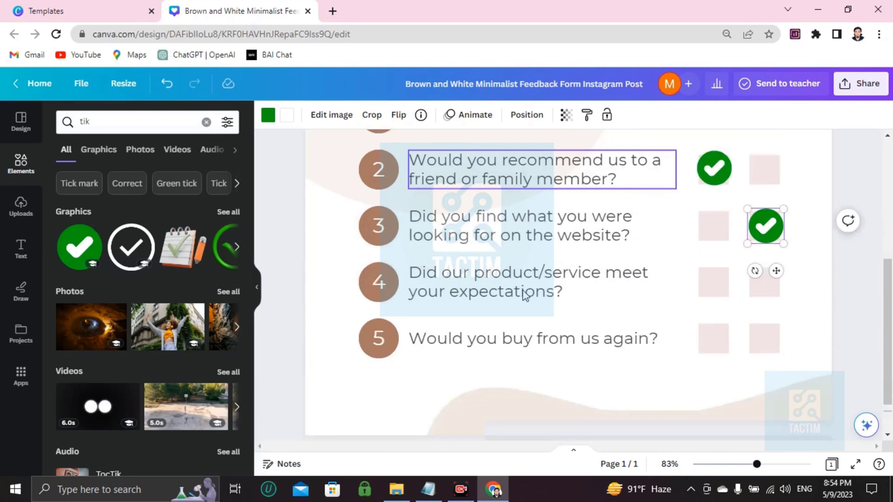
pyautogui.scroll(5, 523, 295)
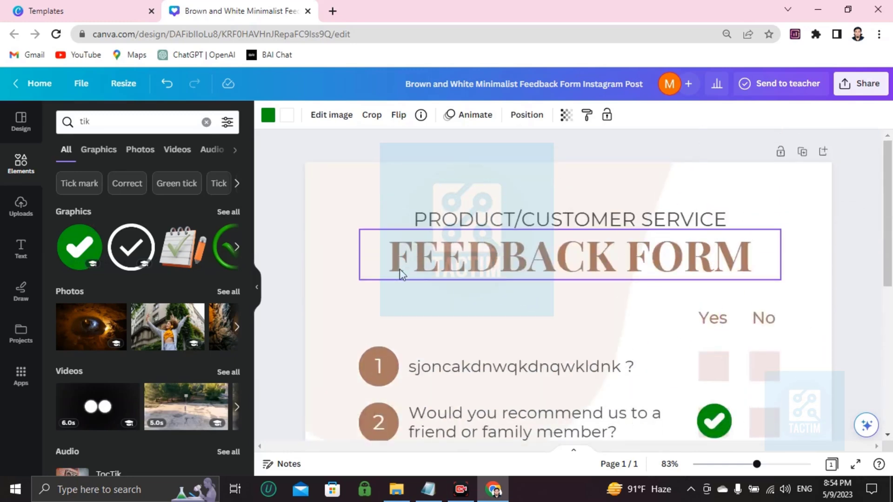
pyautogui.scroll(-4, 795, 294)
pyautogui.scroll(4, 554, 326)
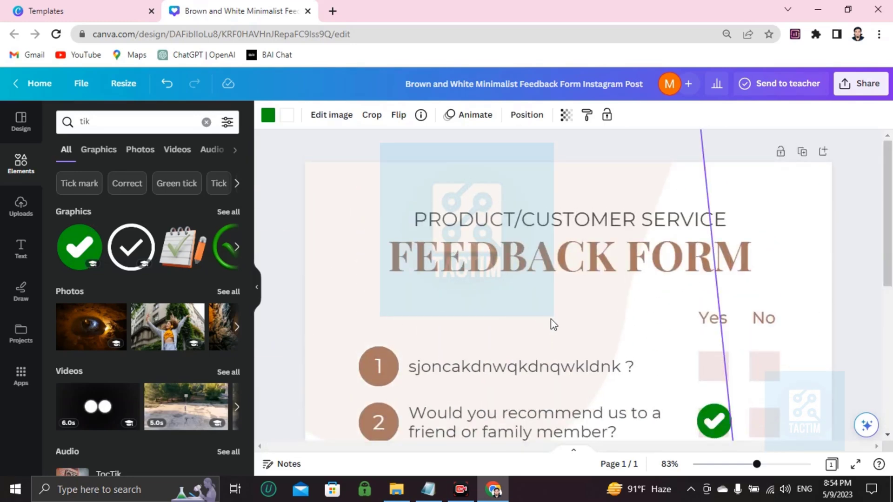
# Set the page background to the black-gold gradient after trying yellow-pink and navy.
pyautogui.click(784, 220)
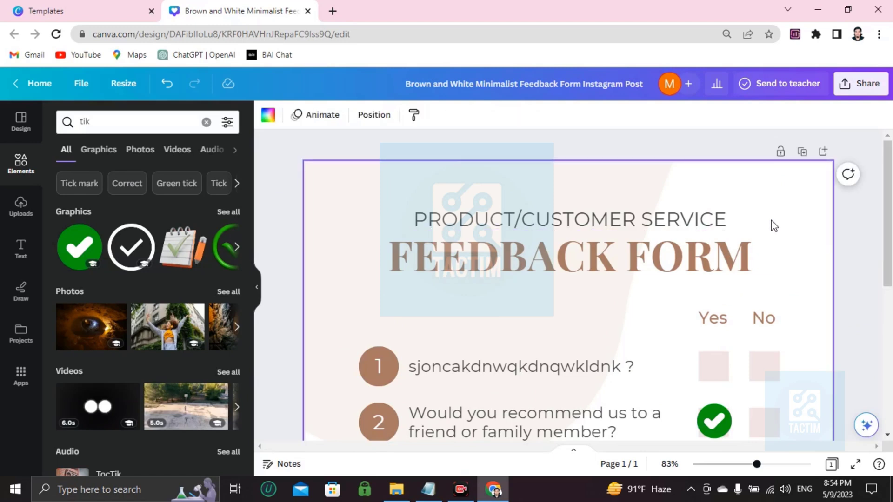
pyautogui.click(269, 116)
pyautogui.scroll(-3, 124, 343)
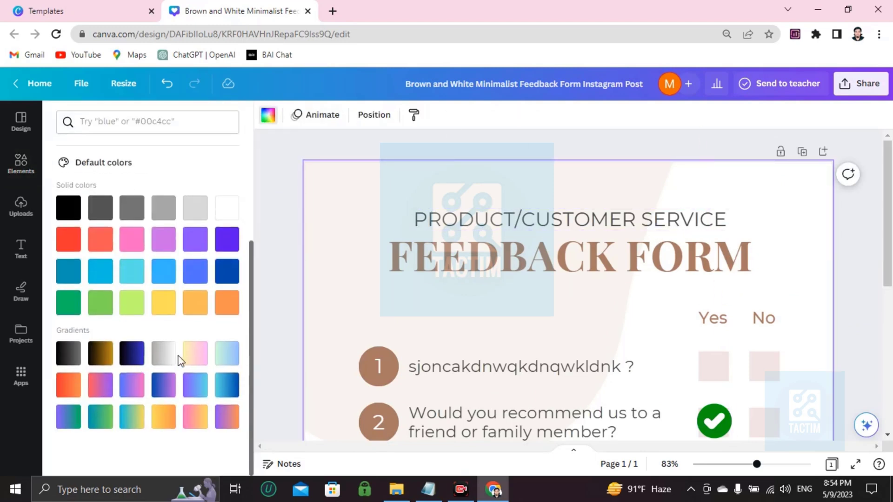
pyautogui.click(195, 361)
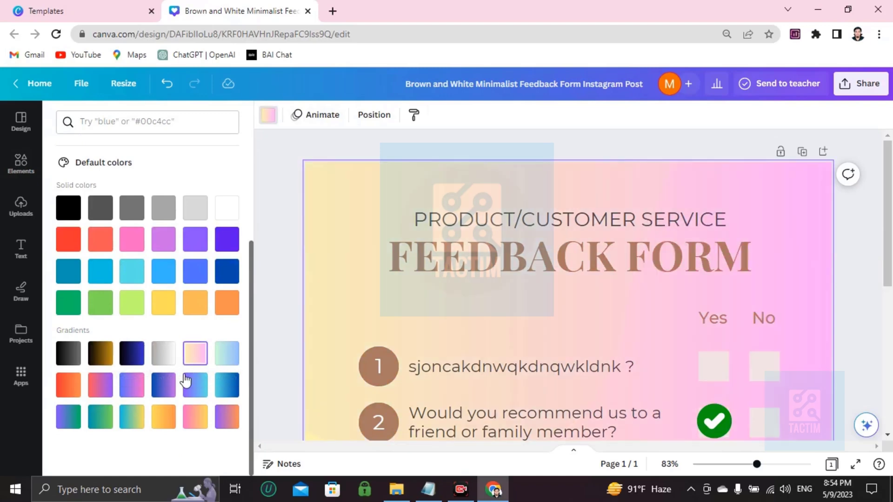
pyautogui.click(133, 355)
pyautogui.click(100, 353)
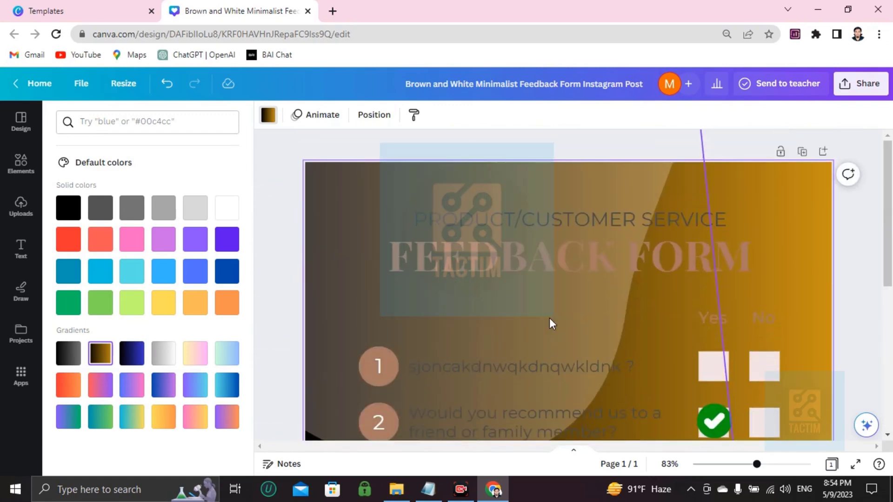
pyautogui.scroll(-5, 549, 317)
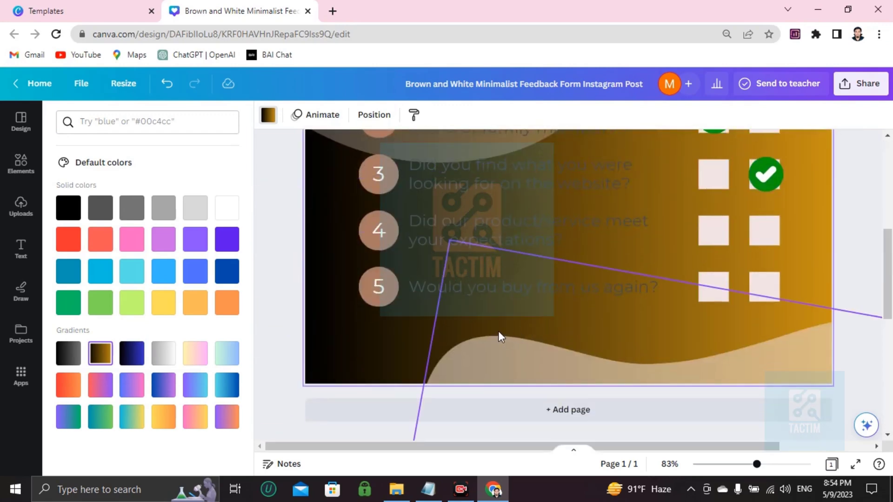
# Set the design's collaboration link access to 'Anyone with the link'.
pyautogui.click(850, 93)
pyautogui.click(731, 238)
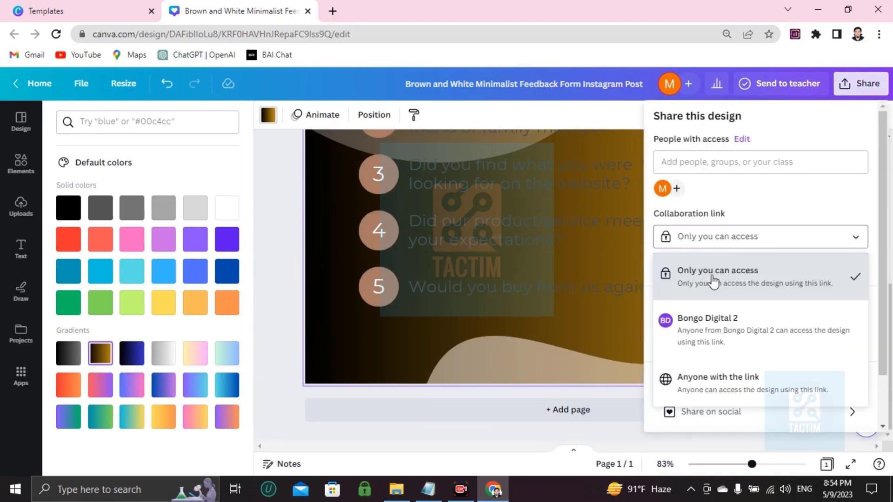
pyautogui.click(743, 394)
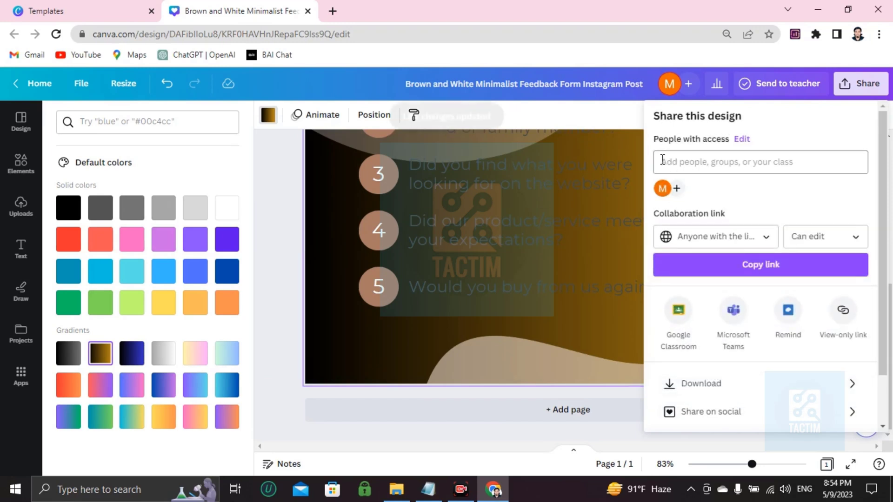
# Add a collaborator by entering their e-mail address in the sharing panel.
pyautogui.click(697, 166)
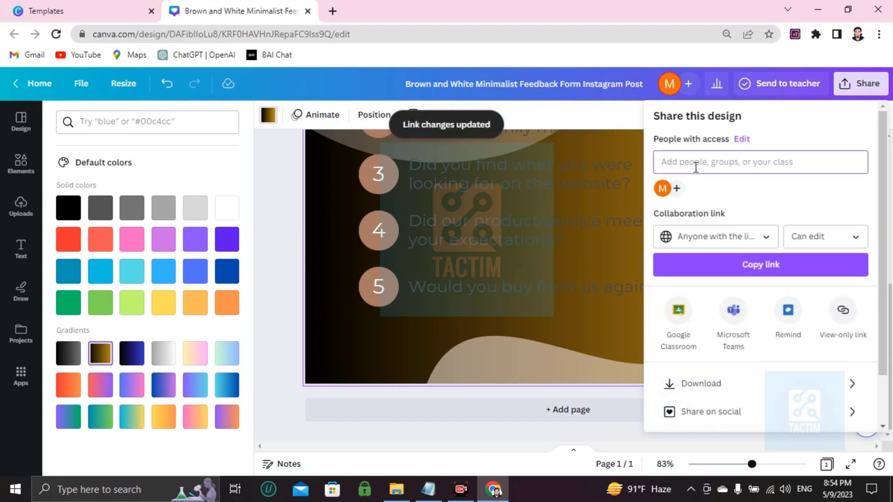
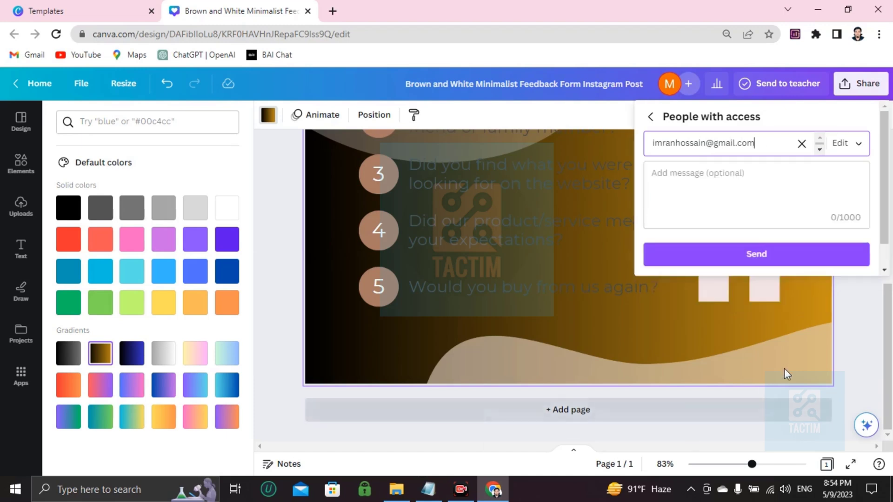
pyautogui.press('Return')
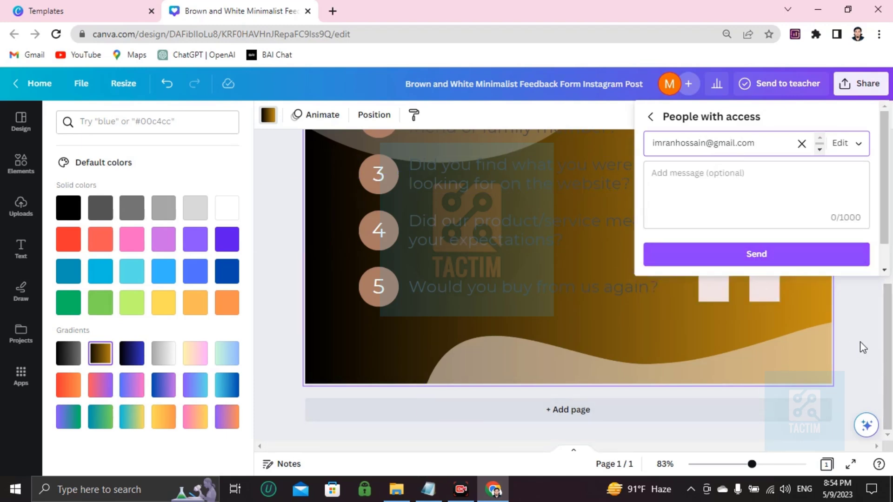
pyautogui.scroll(5, 796, 356)
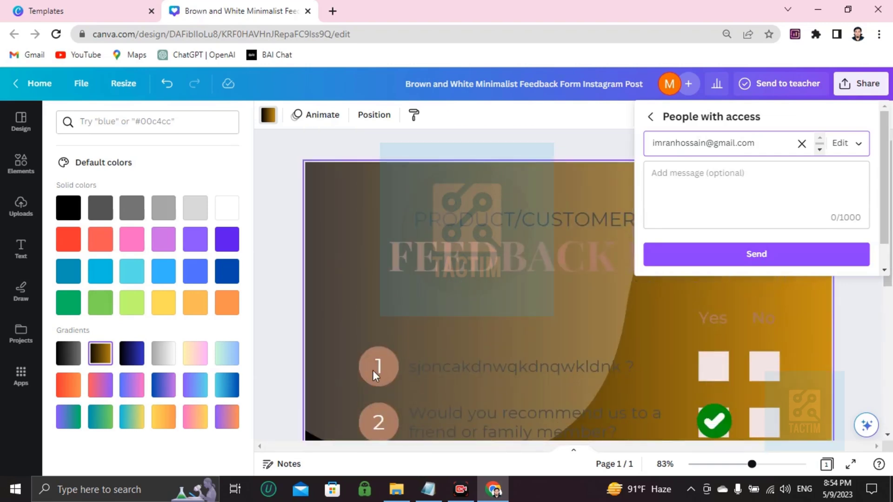
# Dismiss the invite popup without sending the invitation.
pyautogui.click(852, 377)
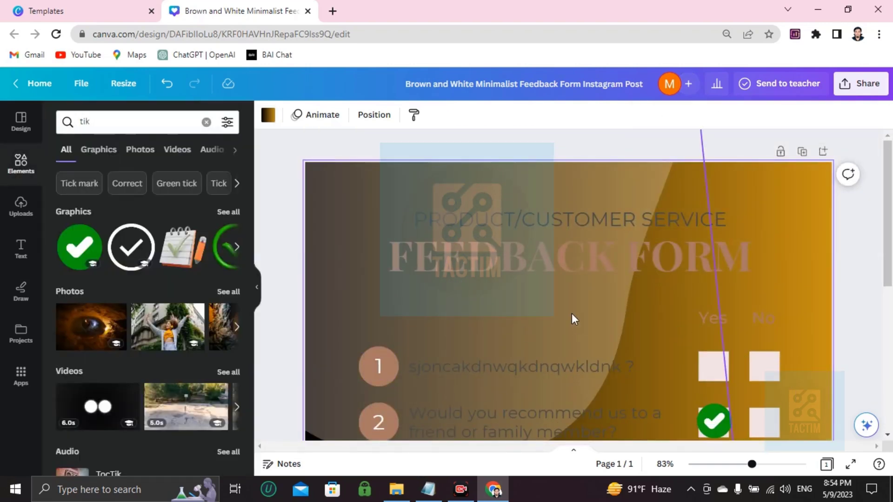
pyautogui.scroll(-5, 572, 315)
pyautogui.scroll(5, 572, 315)
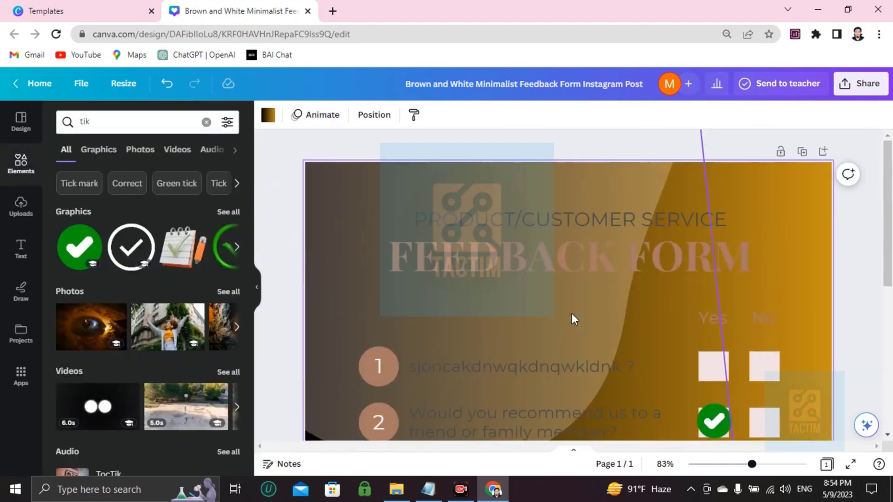
# Check the Share panel's Download options with PNG file type, then close the panel.
pyautogui.click(864, 85)
pyautogui.scroll(-2, 713, 315)
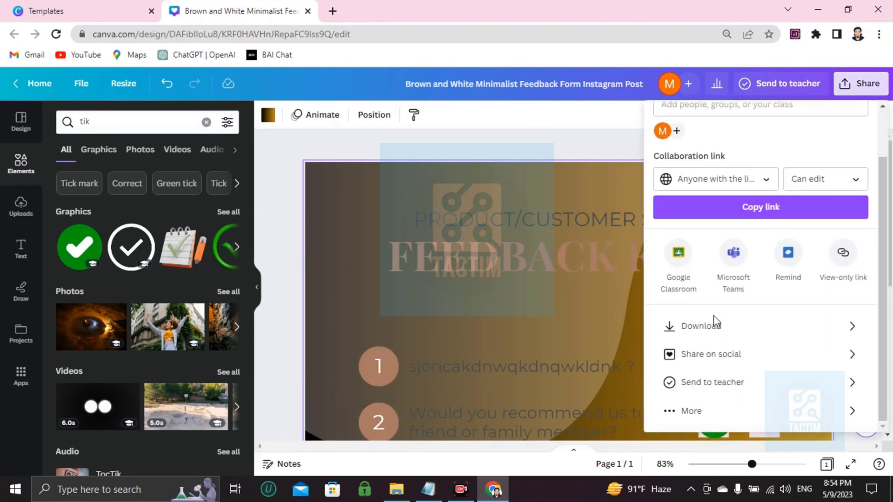
pyautogui.click(719, 330)
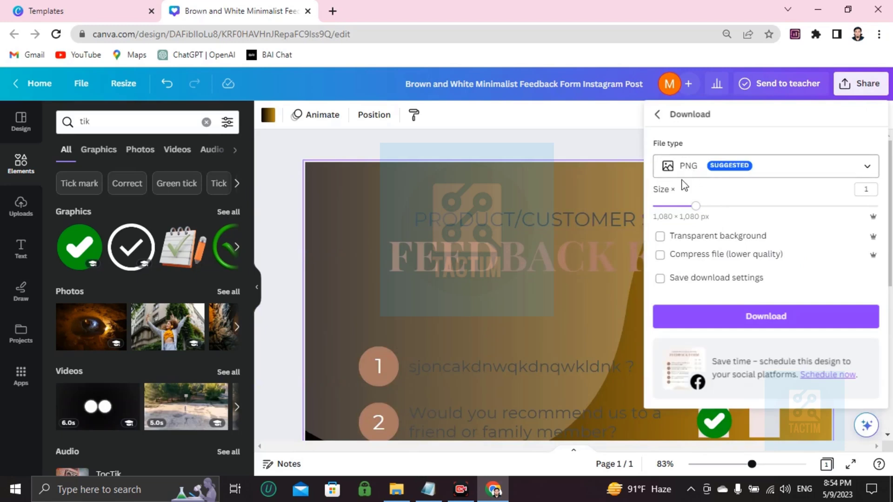
pyautogui.click(698, 255)
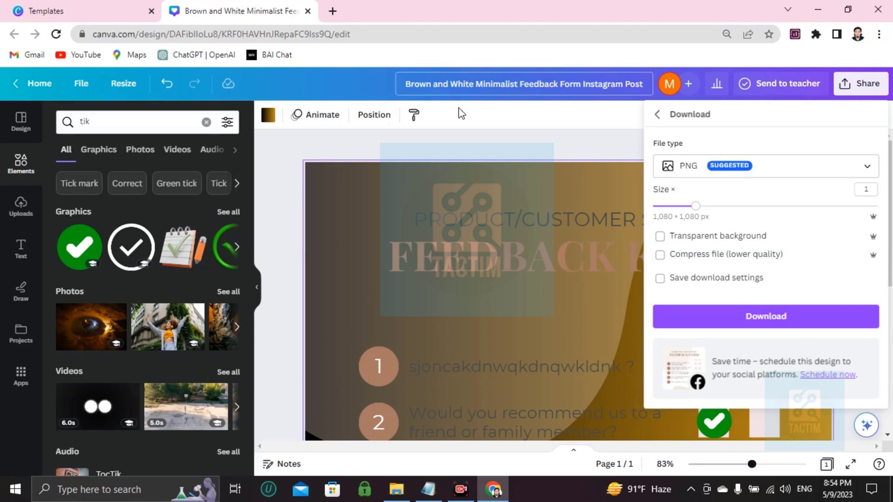
pyautogui.click(483, 152)
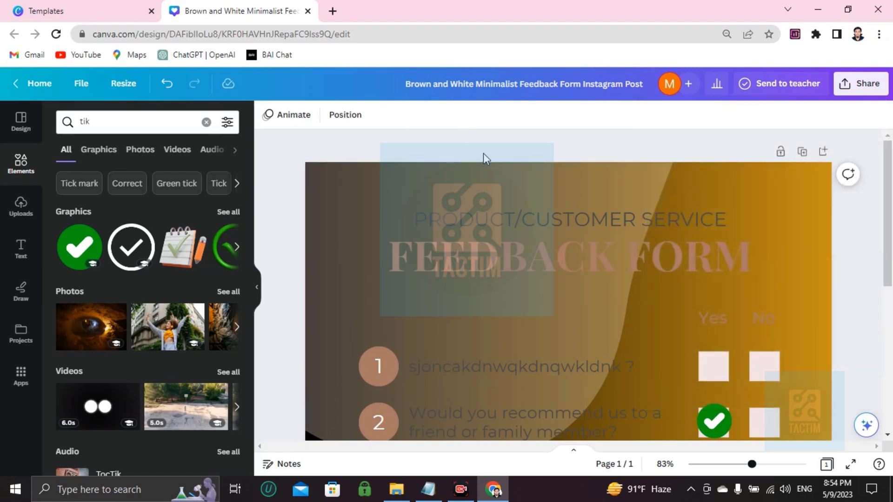